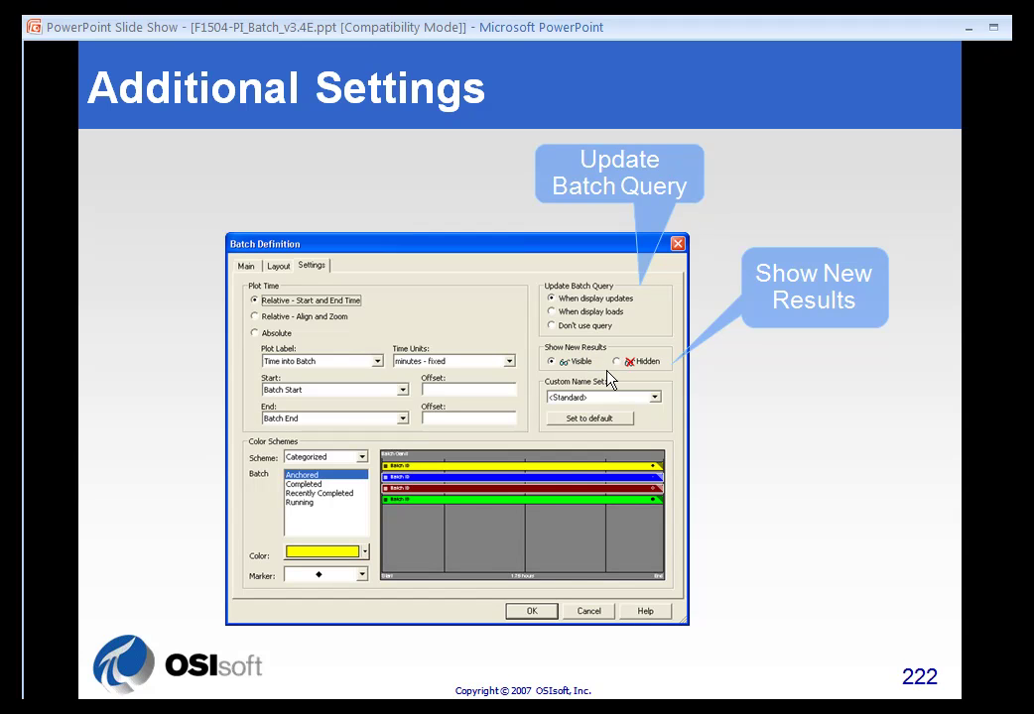
Switch to ProcessBook, select the Batch Gantt and show its plot time and colour scheme settings
key(alt+Tab)
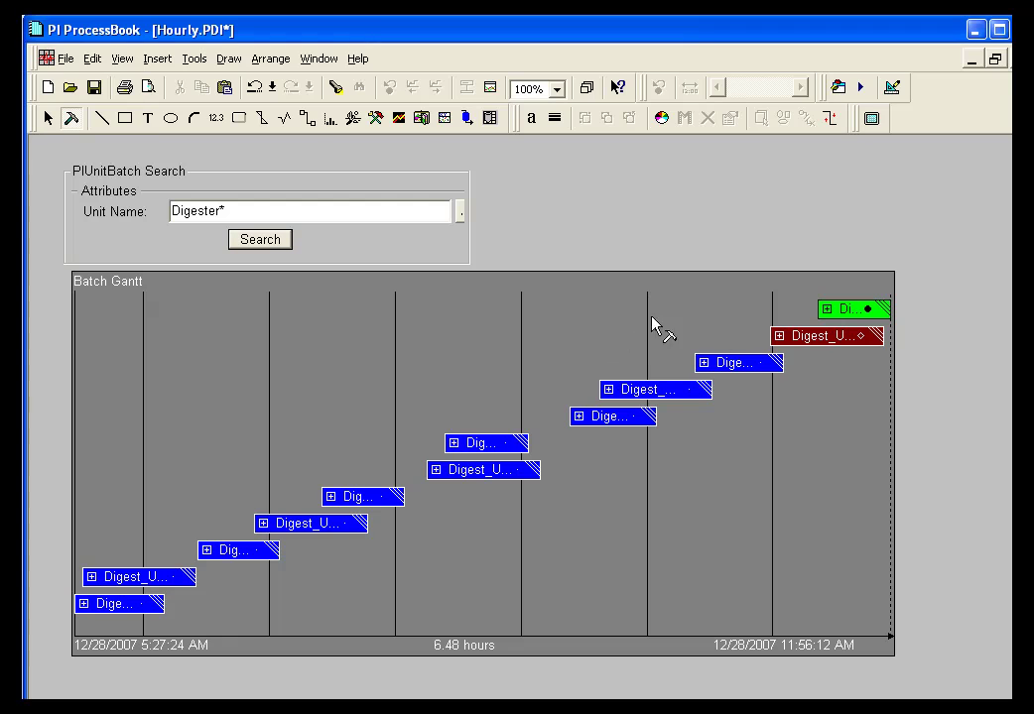
click(441, 382)
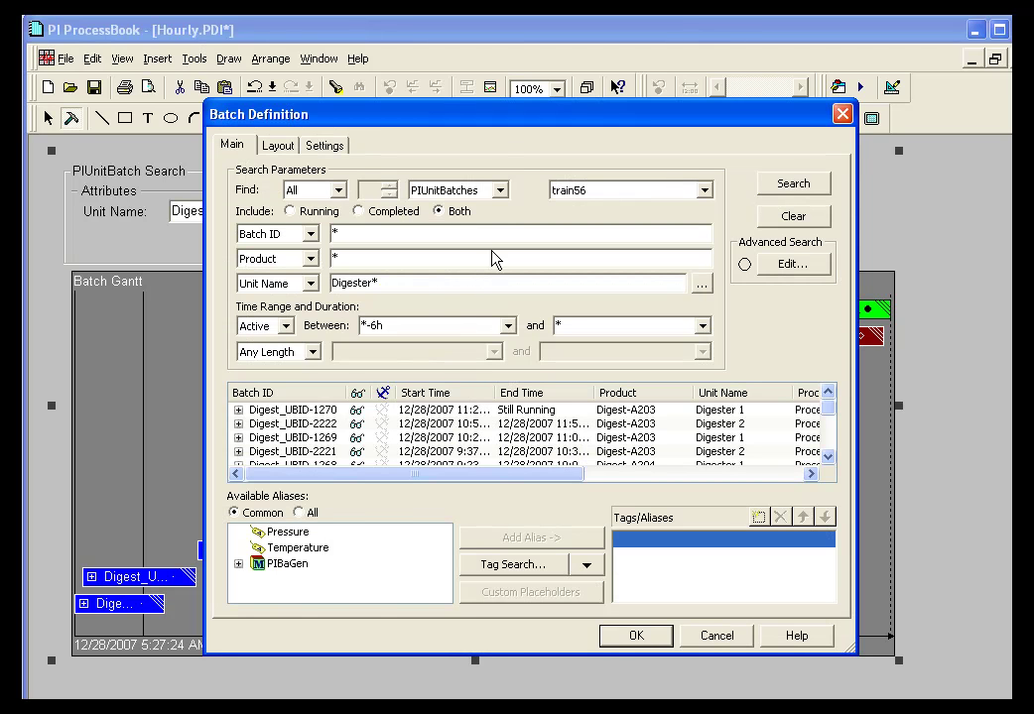
click(331, 147)
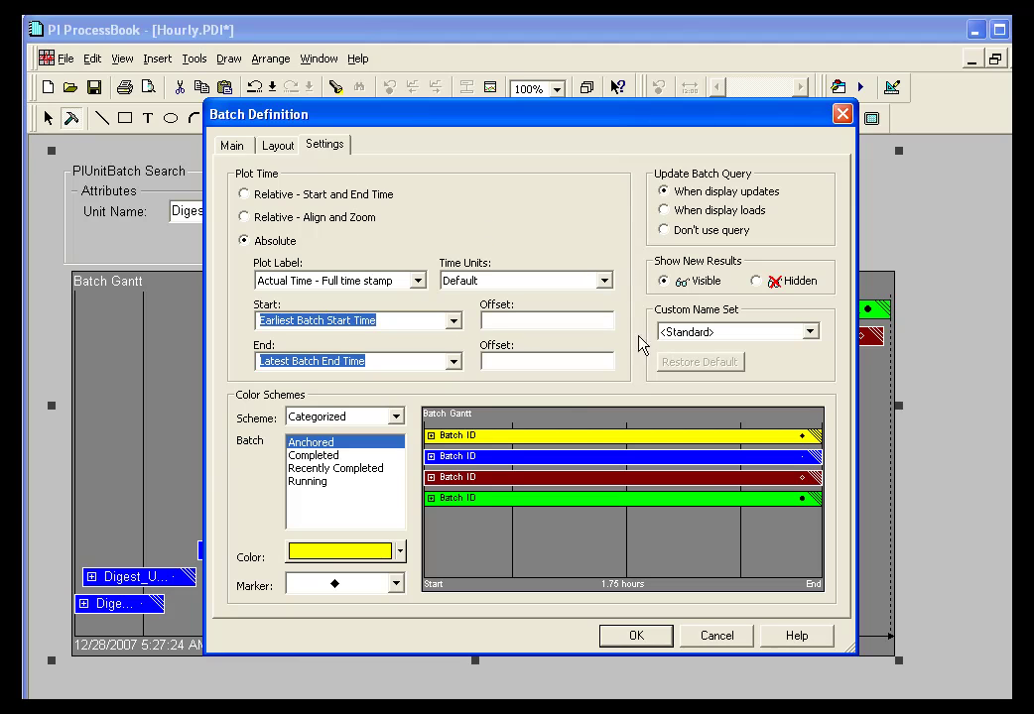
Keep the Categorized scheme and review colours for Completed, Running and Recently Completed batches
click(396, 417)
click(337, 448)
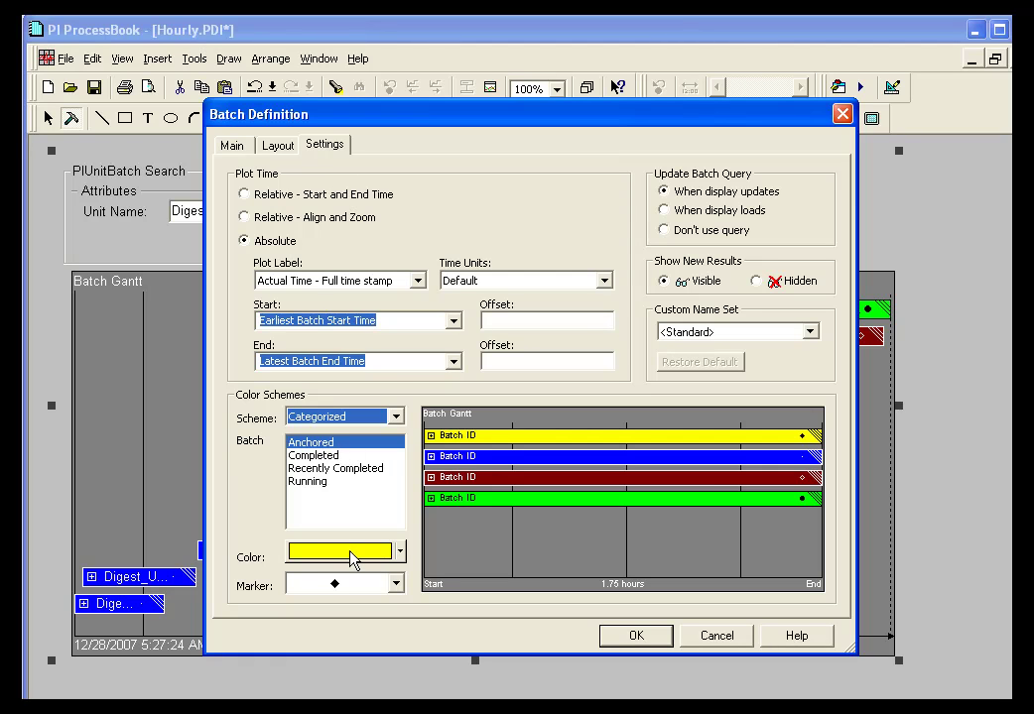
click(336, 455)
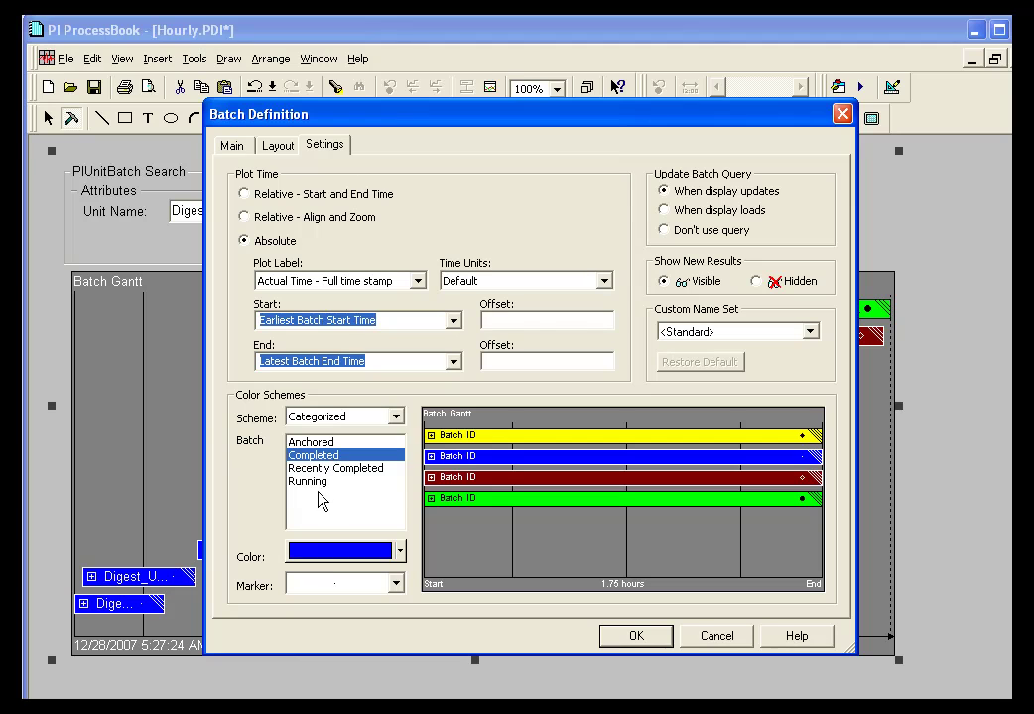
click(315, 482)
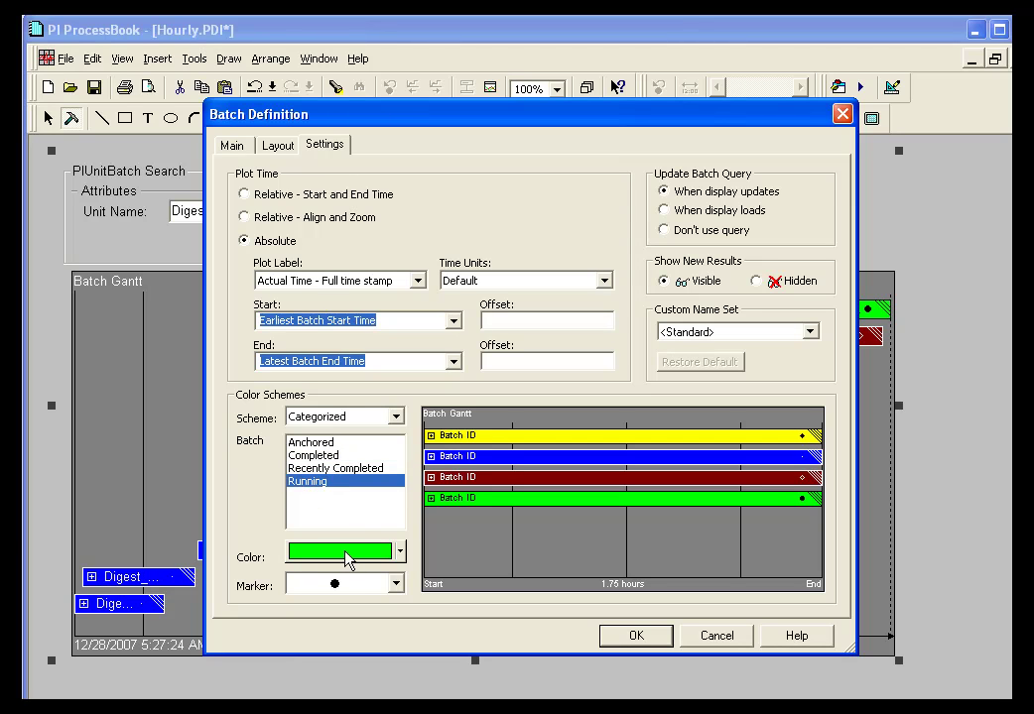
click(342, 468)
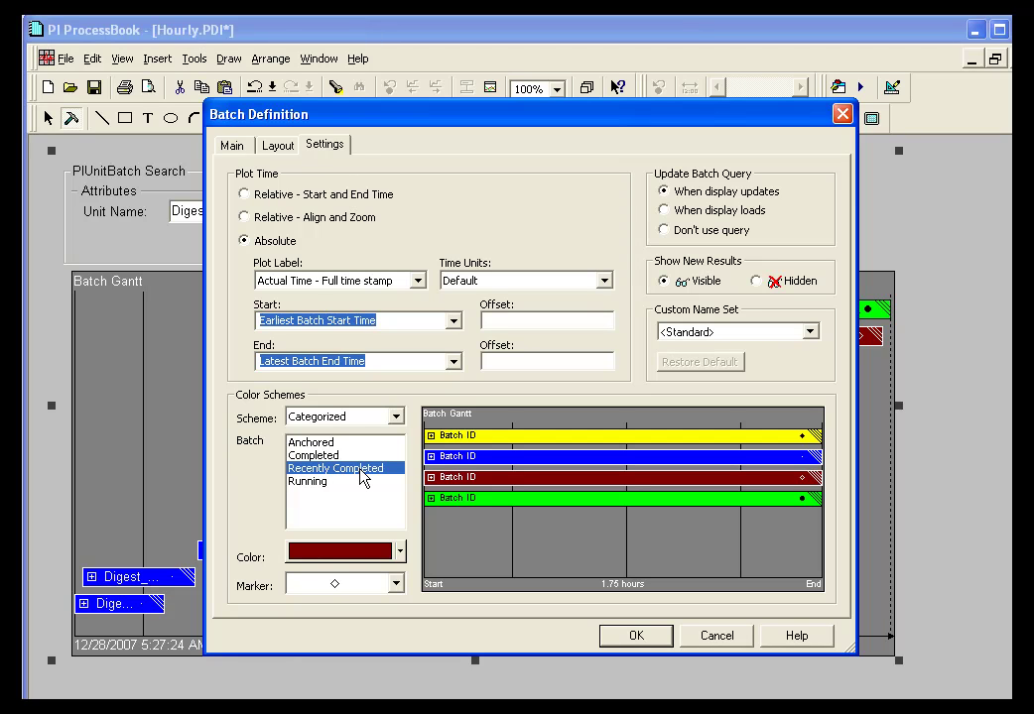
Preview the Anchored Classic colour scheme, stepping through each batch's colour and marker
click(394, 416)
click(365, 434)
click(346, 456)
click(345, 468)
click(345, 482)
click(345, 494)
click(341, 506)
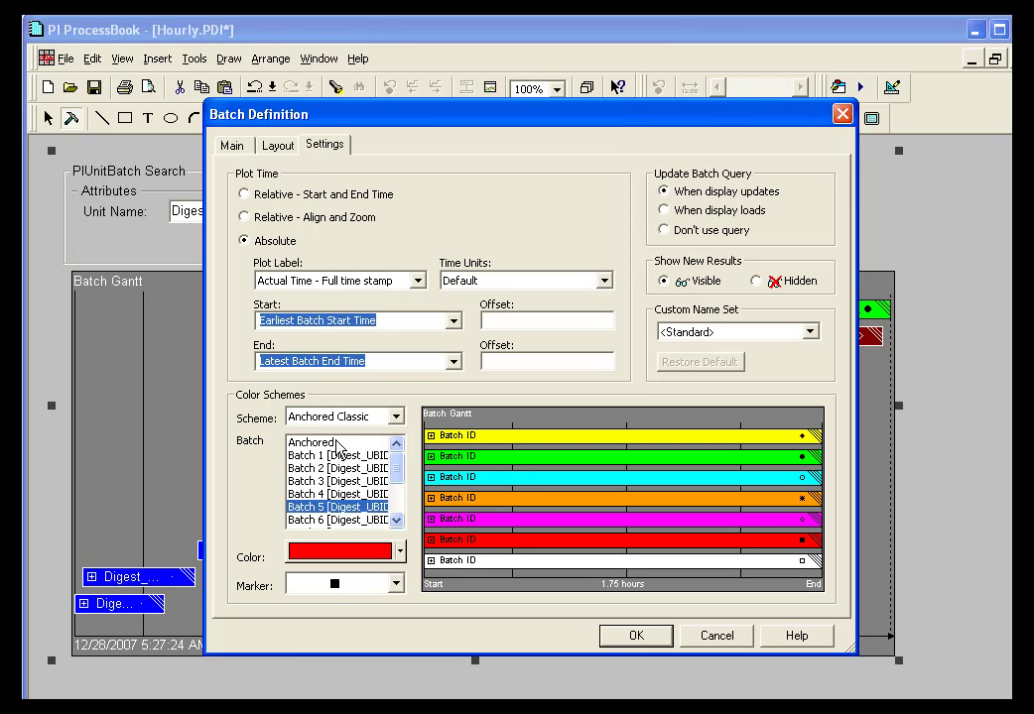
click(320, 443)
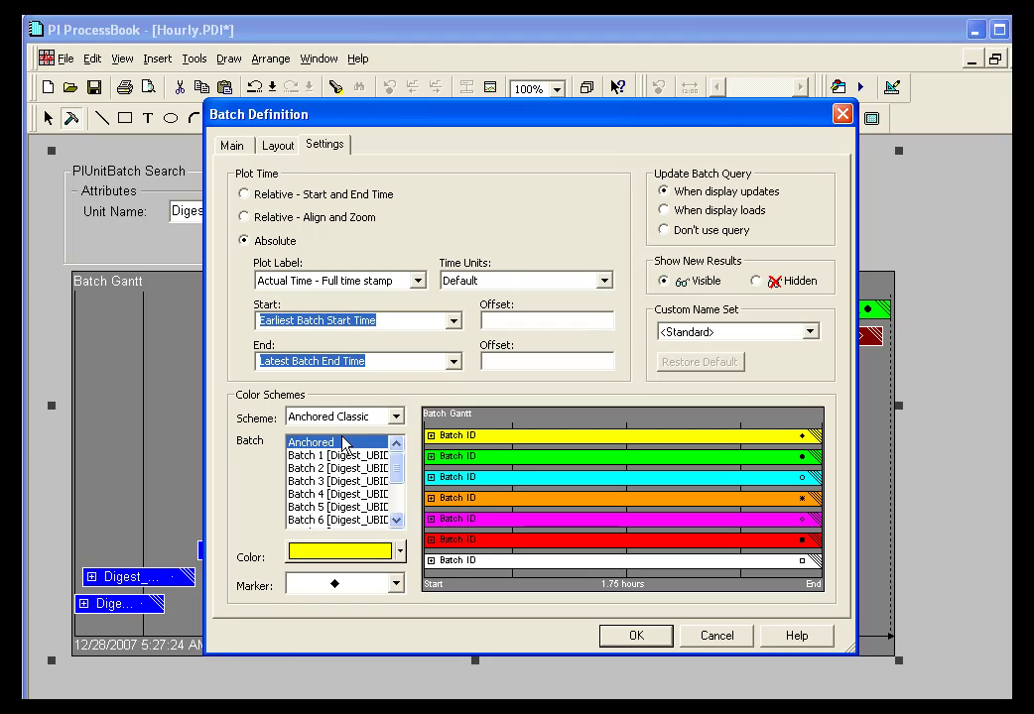
Preview the Classic colour scheme, checking the colours and markers for Batch 1 and Batch 2
click(396, 416)
click(359, 460)
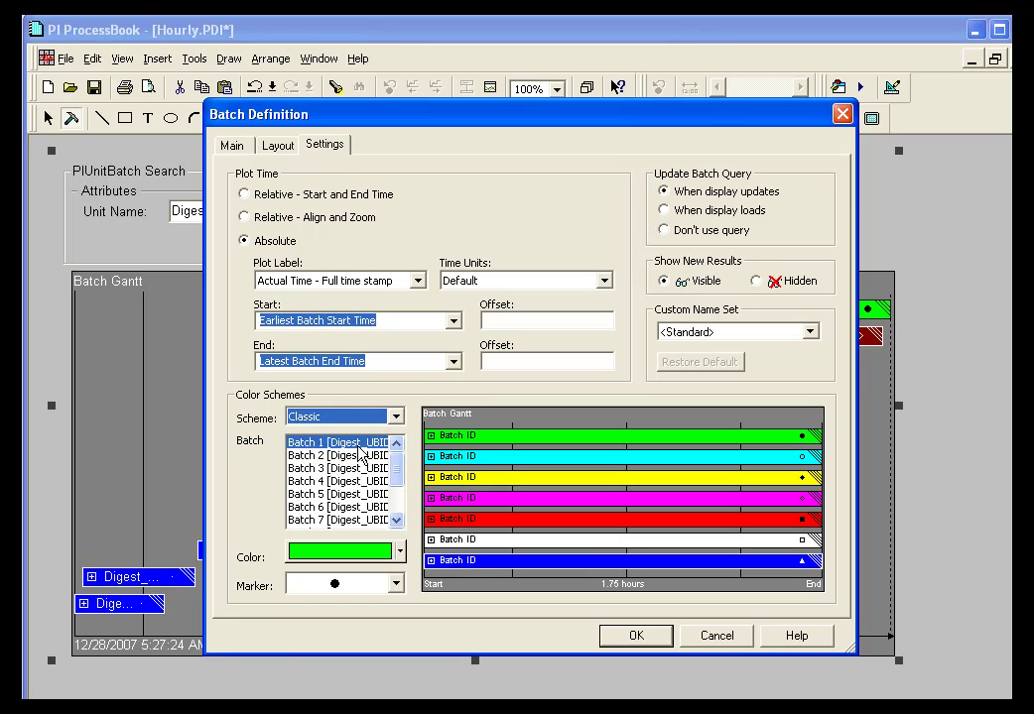
click(342, 455)
key(Down)
key(Down)
key(Down)
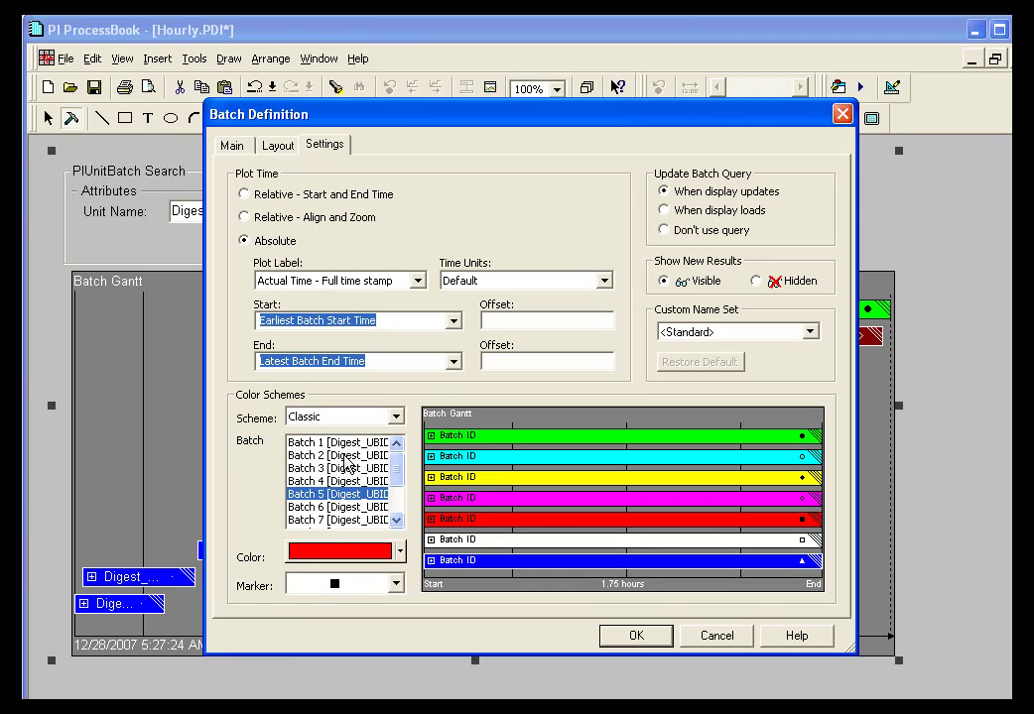
click(334, 442)
click(335, 455)
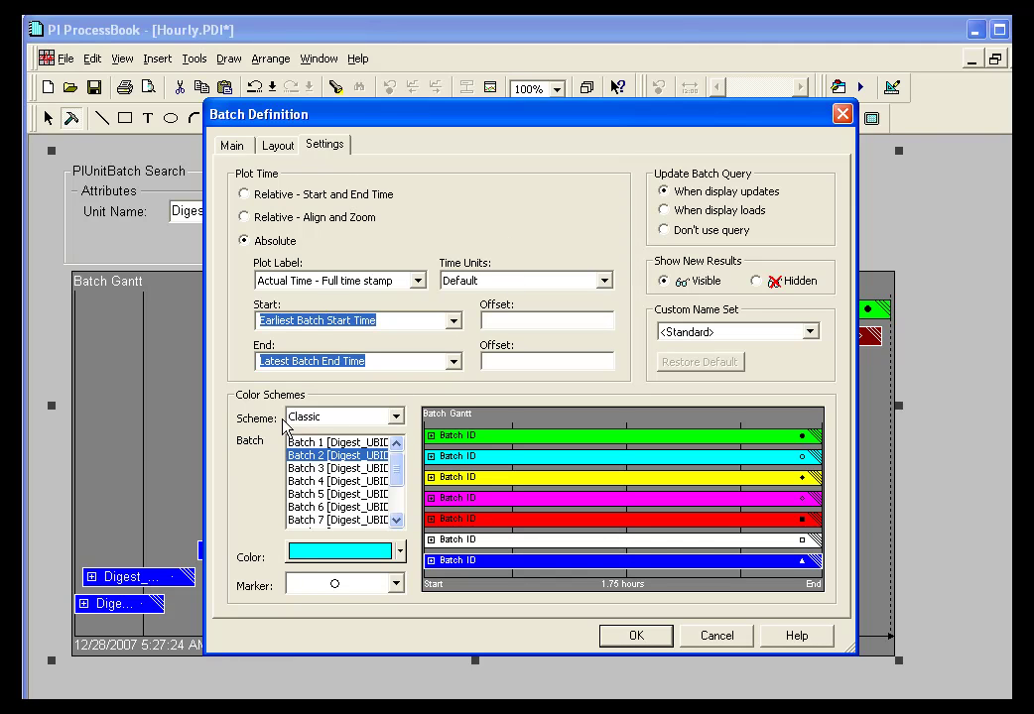
Cancel the batch settings and open Tools > Preferences on the PI BatchView page
click(717, 635)
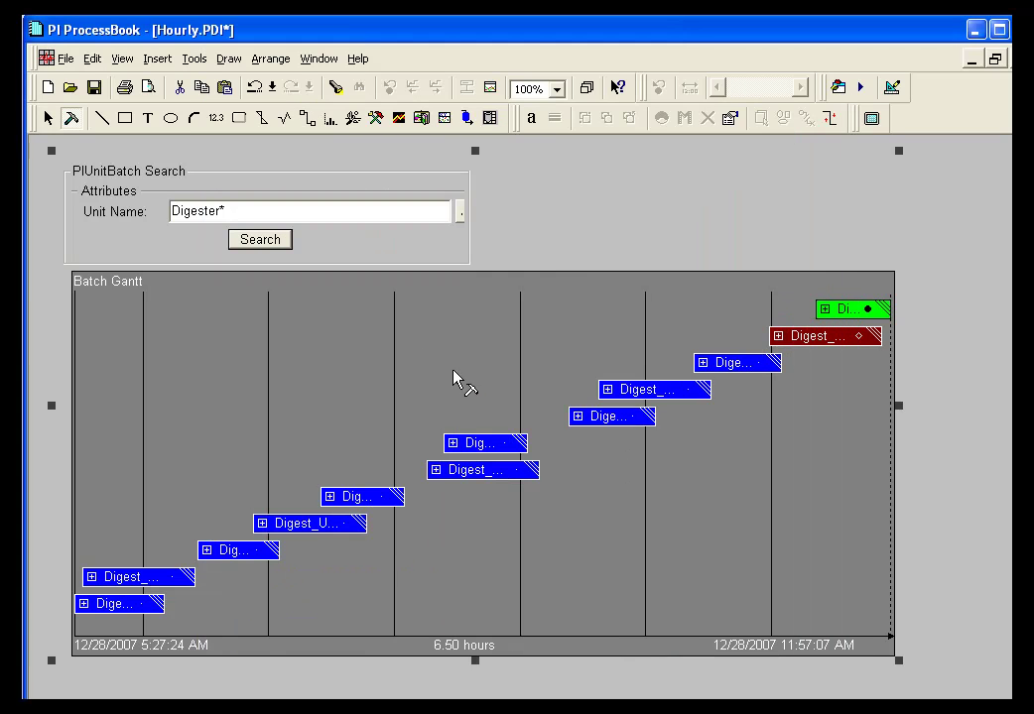
click(195, 59)
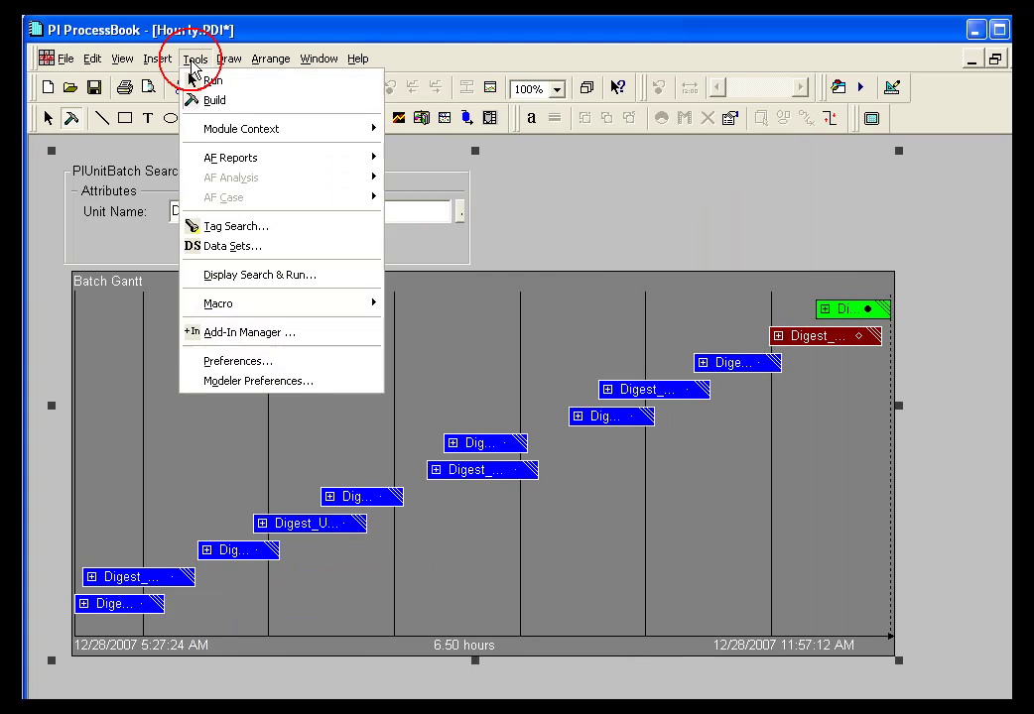
click(218, 363)
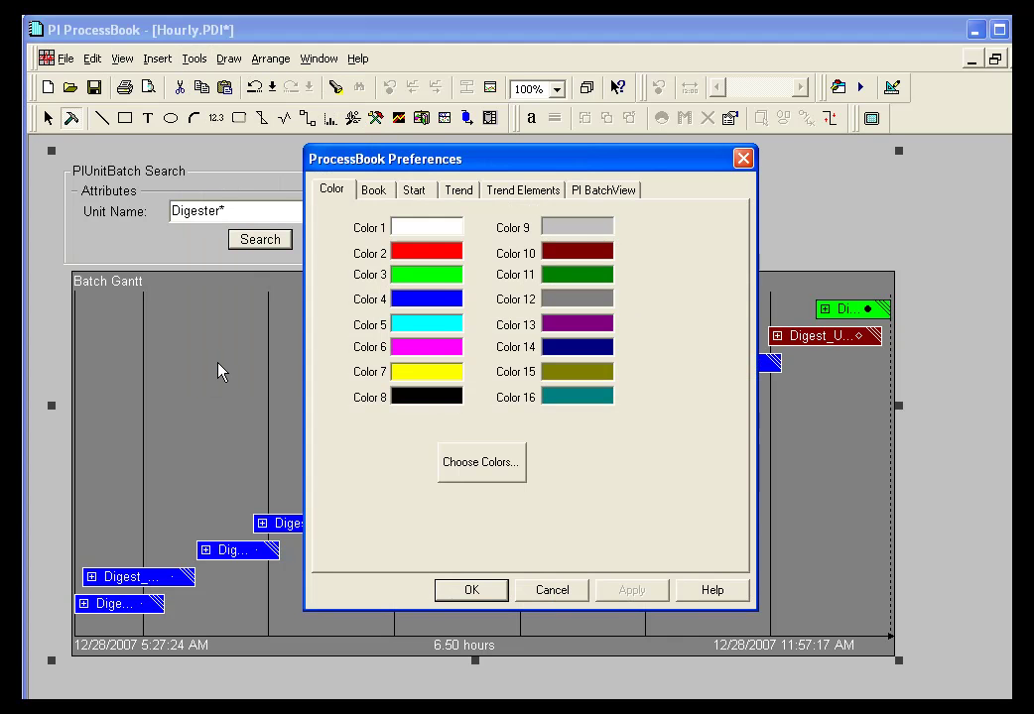
click(602, 188)
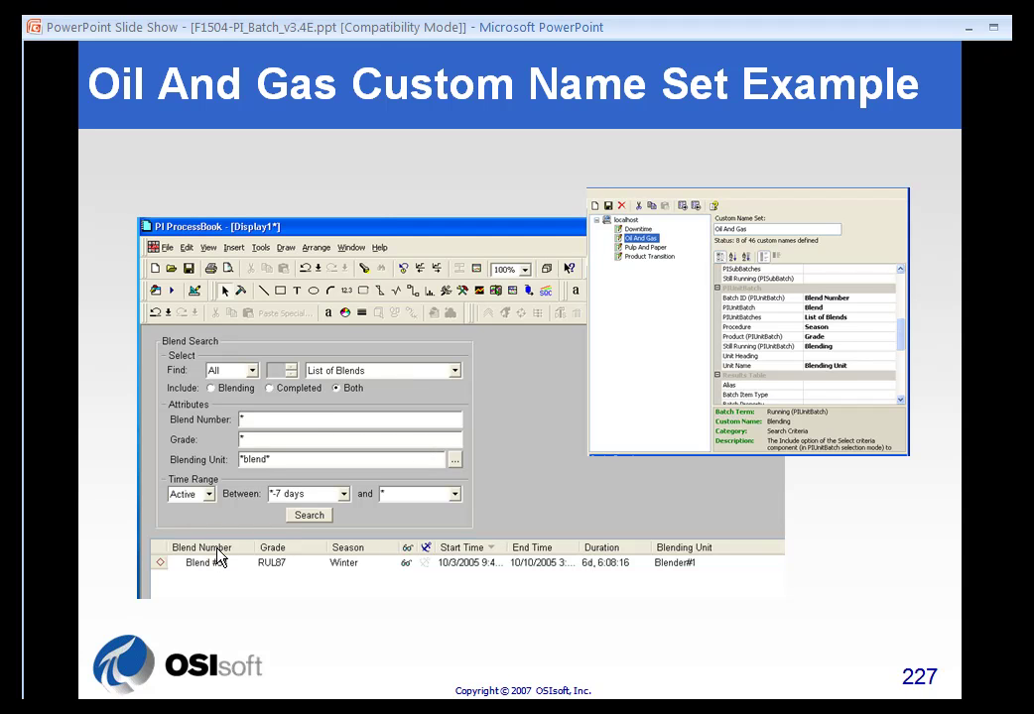
Advance the slide show past the Pulp & Paper example to slide 229, Configuration Options
key(Page_Down)
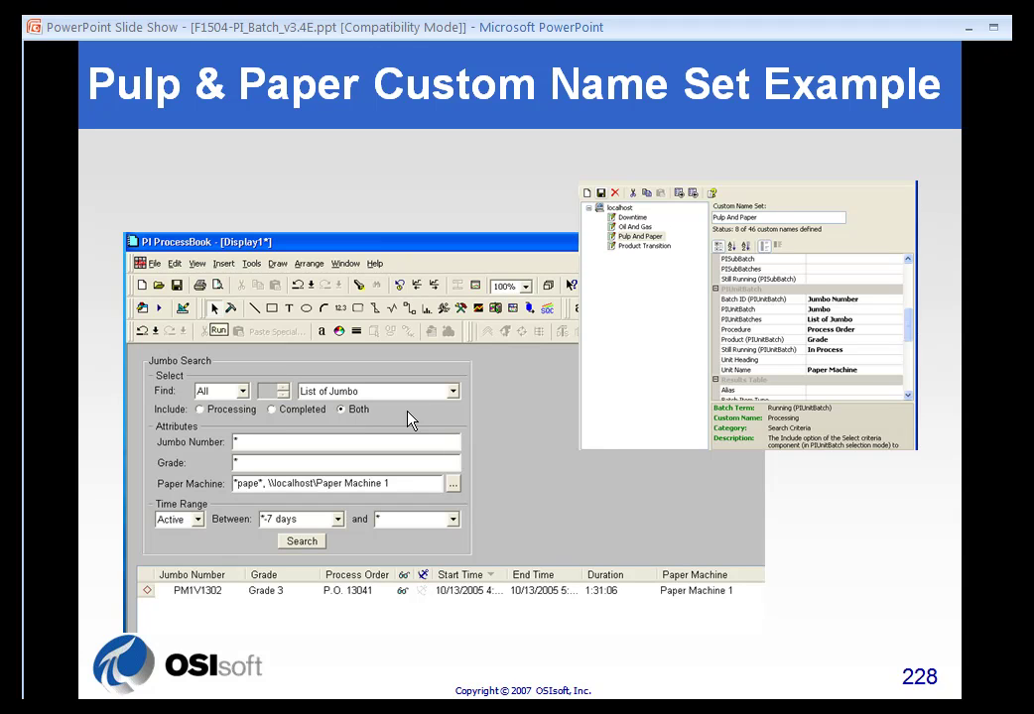
click(157, 359)
click(439, 592)
key(Right)
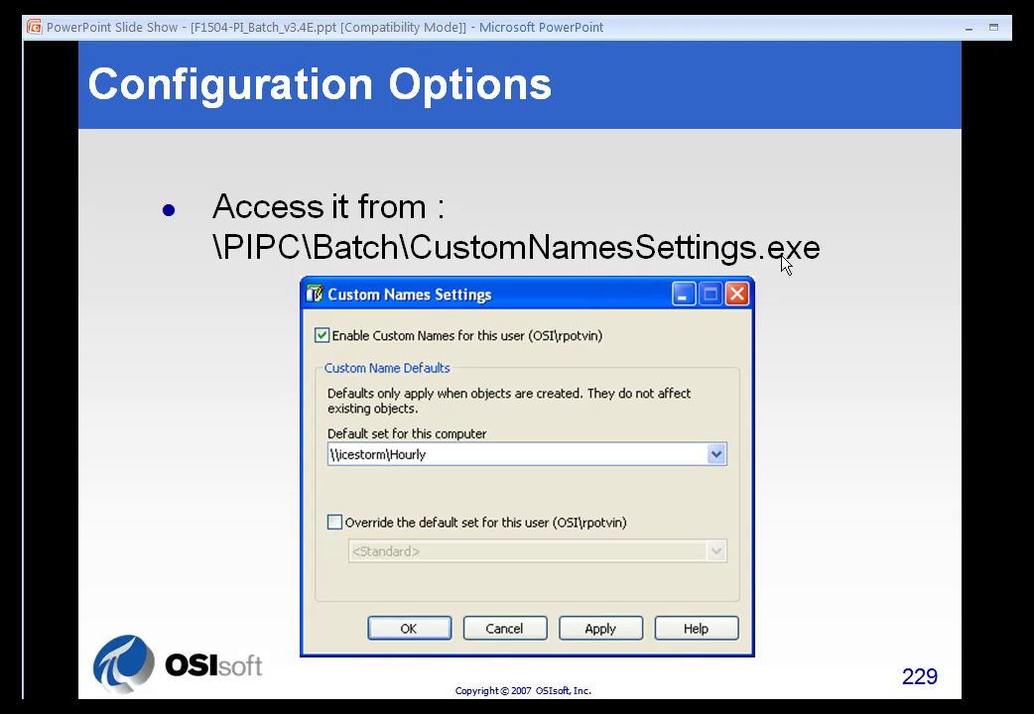
click(259, 256)
In Batch Custom Names, create a new custom name set 'Paper Mill' on train56
key(alt+Tab)
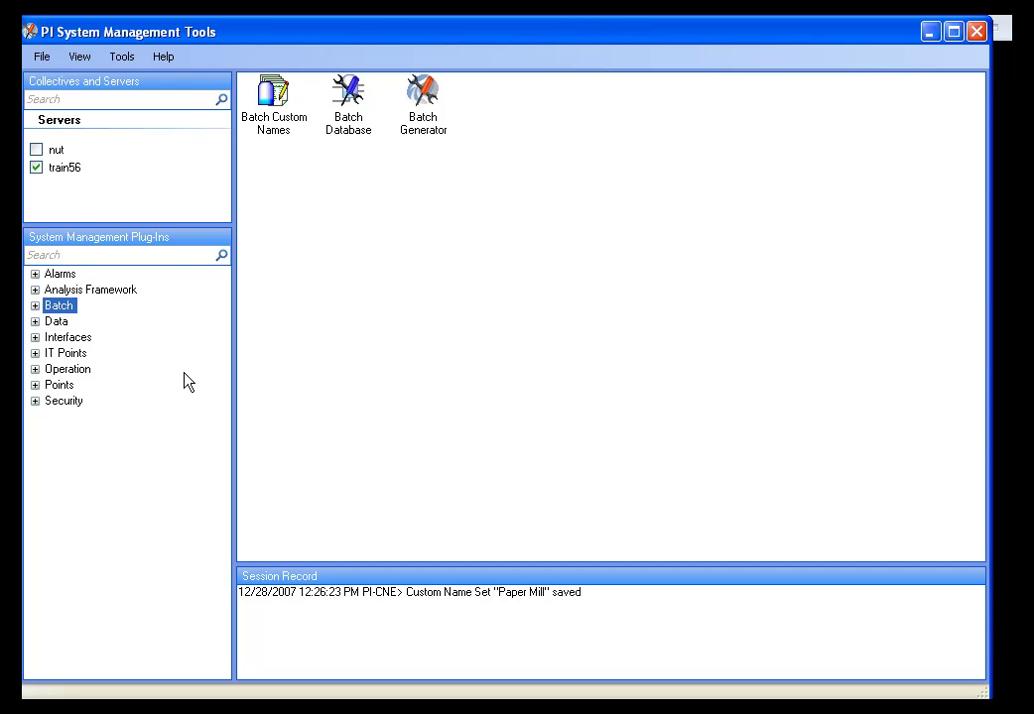
click(35, 305)
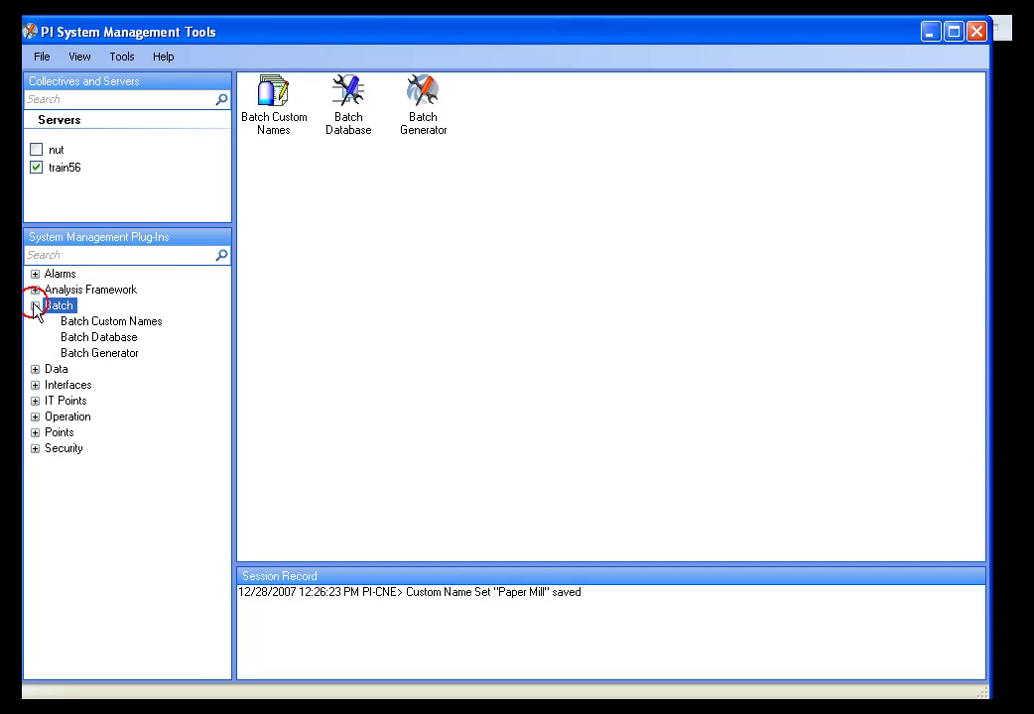
click(109, 322)
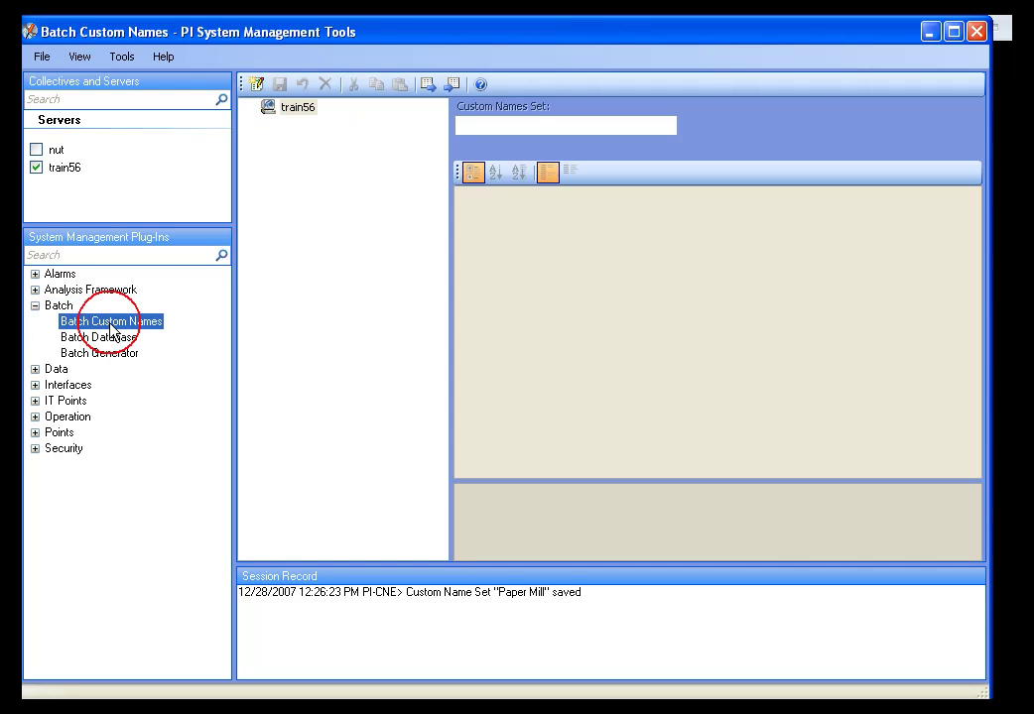
click(290, 108)
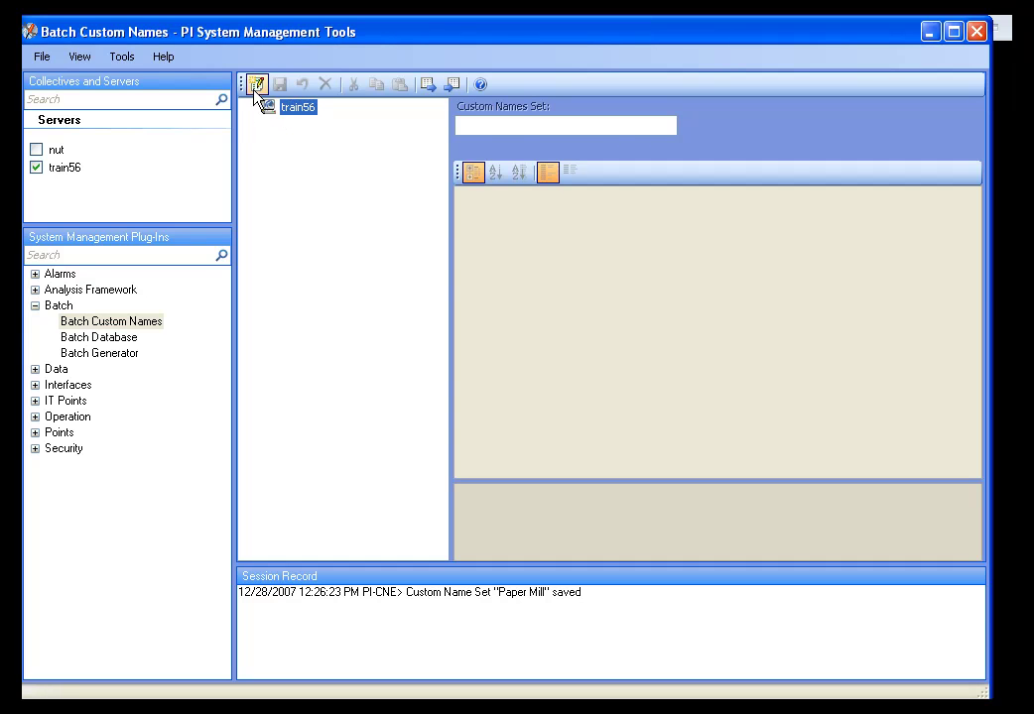
click(256, 85)
click(517, 124)
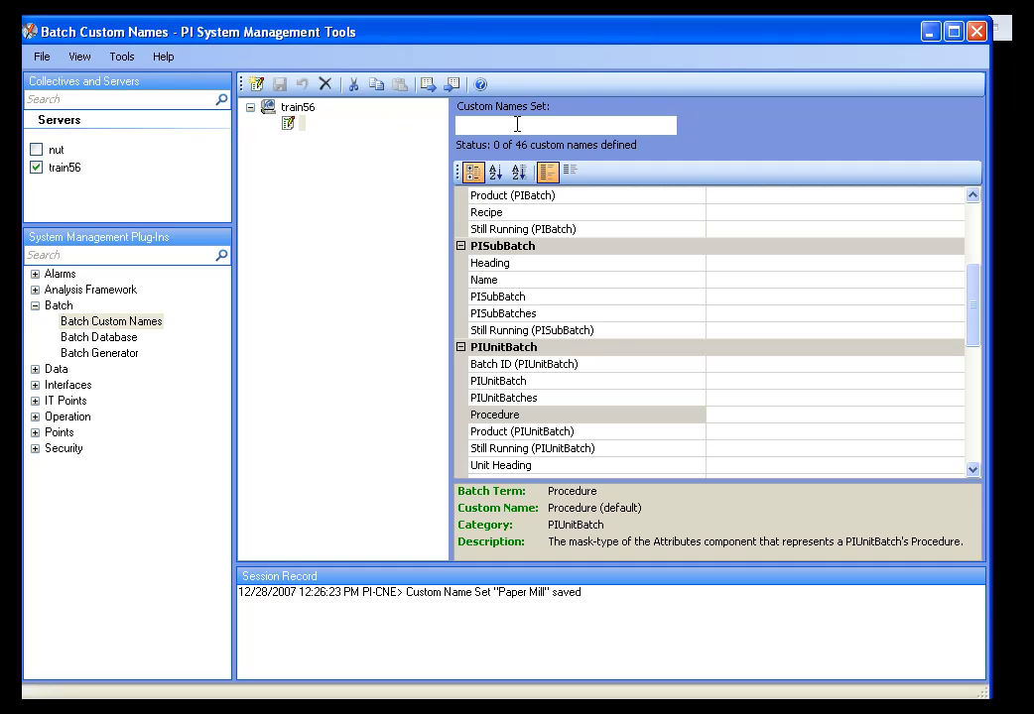
text(Paper Mill)
Rename Batch ID to 'Baskins Lot No.' and PIUnitBatches to 'Lot No.s', then save the set
click(730, 364)
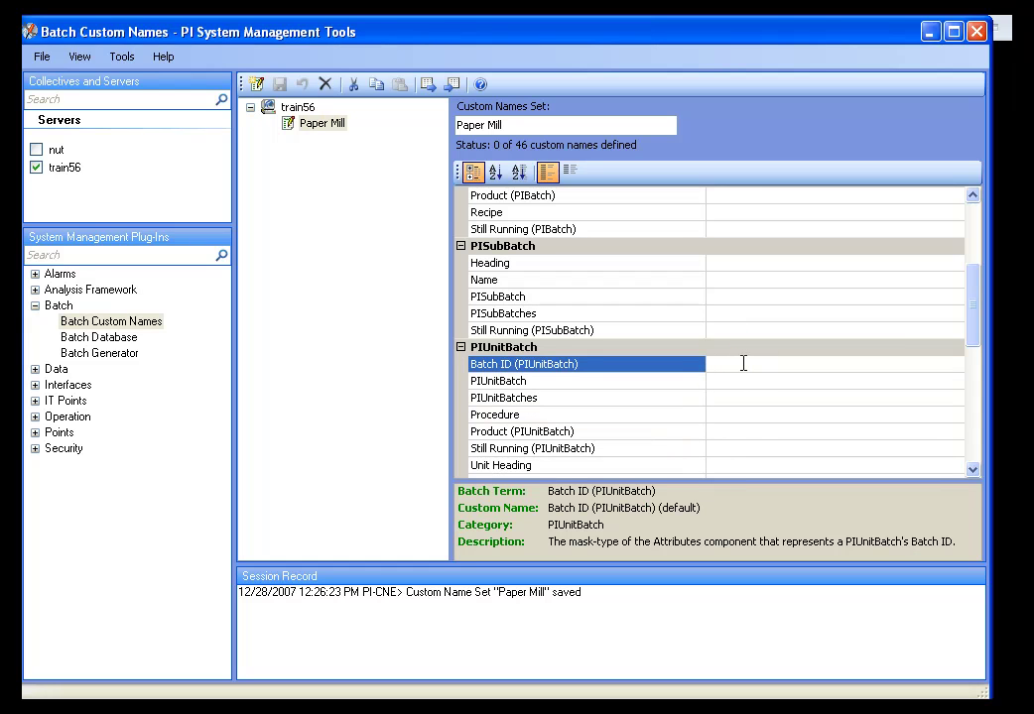
text(Baskins Lot No.)
click(723, 396)
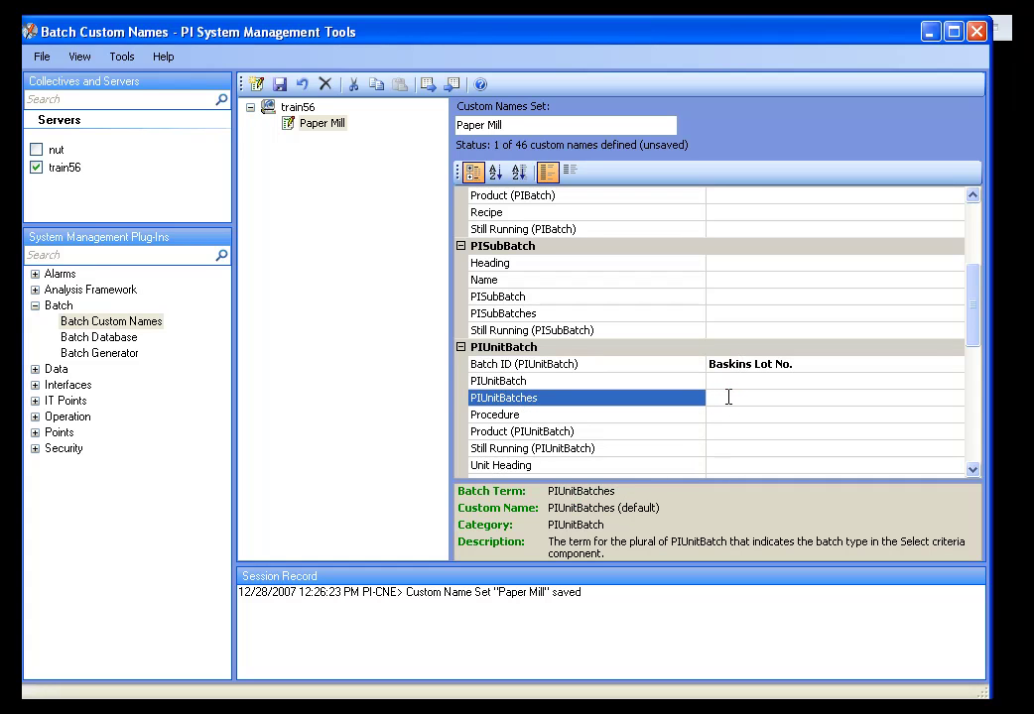
text(Lot No.s)
click(279, 85)
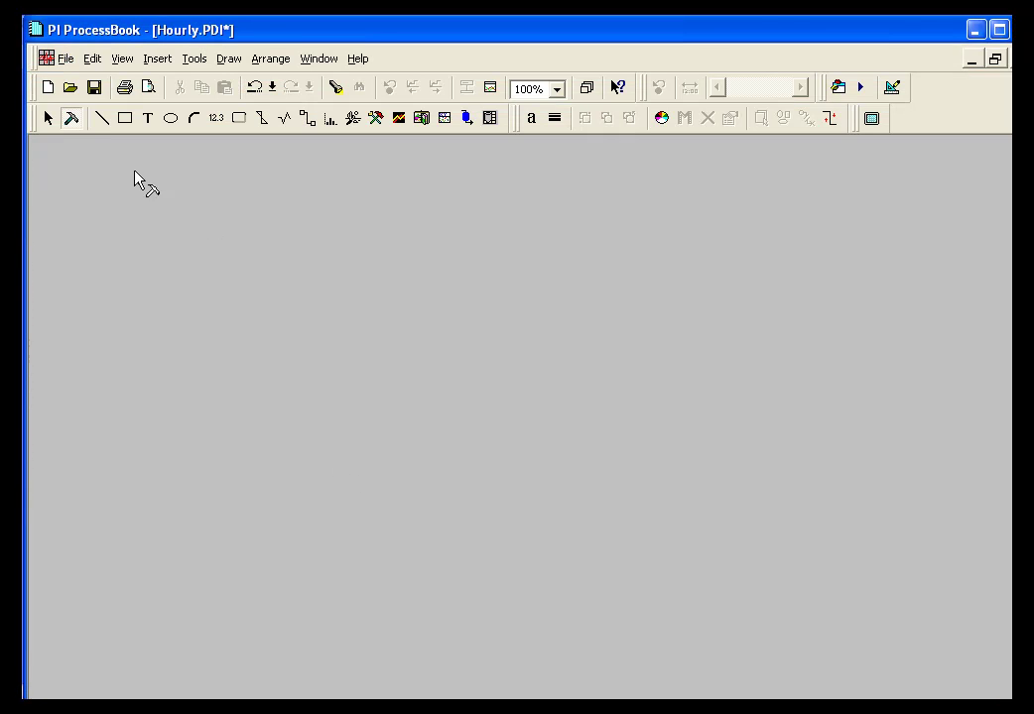
Draw a batch group across the display, search Unit Name 'digester*' and sort results by Batch ID
click(229, 58)
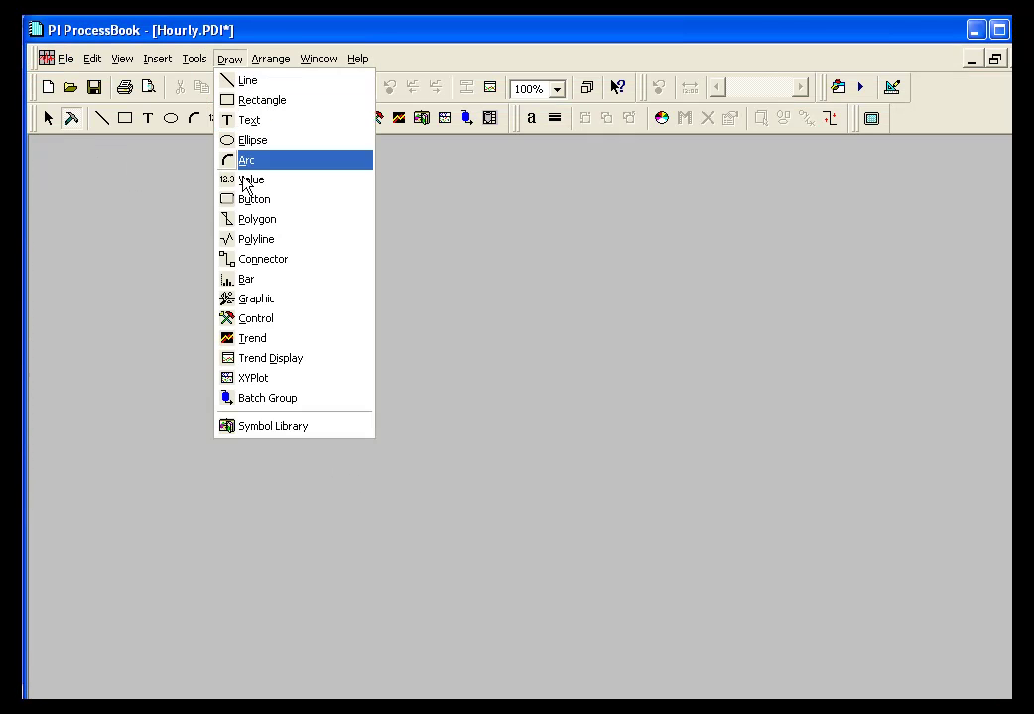
click(253, 398)
mouse_move(67, 169)
mouse_down()
mouse_move(719, 532)
mouse_move(854, 595)
mouse_up()
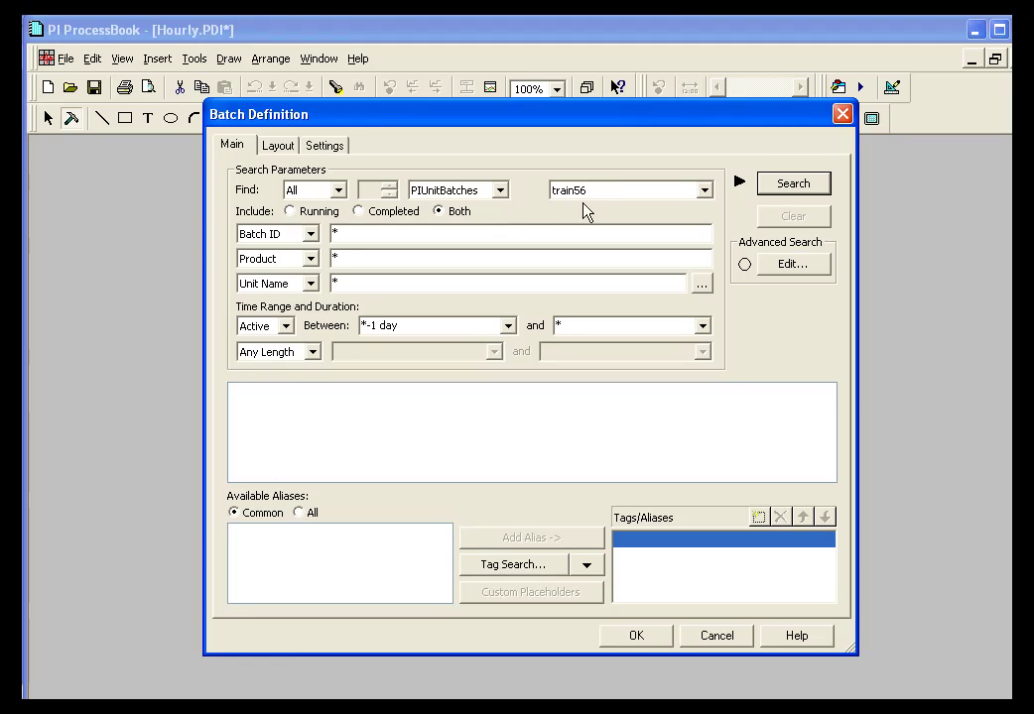
click(362, 283)
text(digester*)
key(Return)
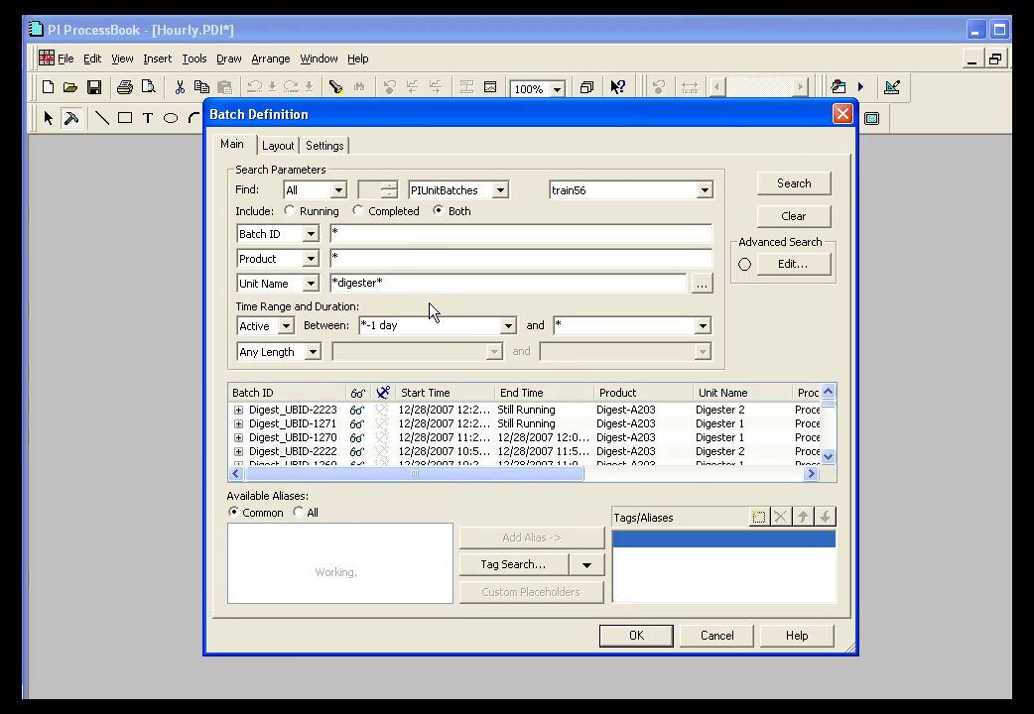
click(284, 394)
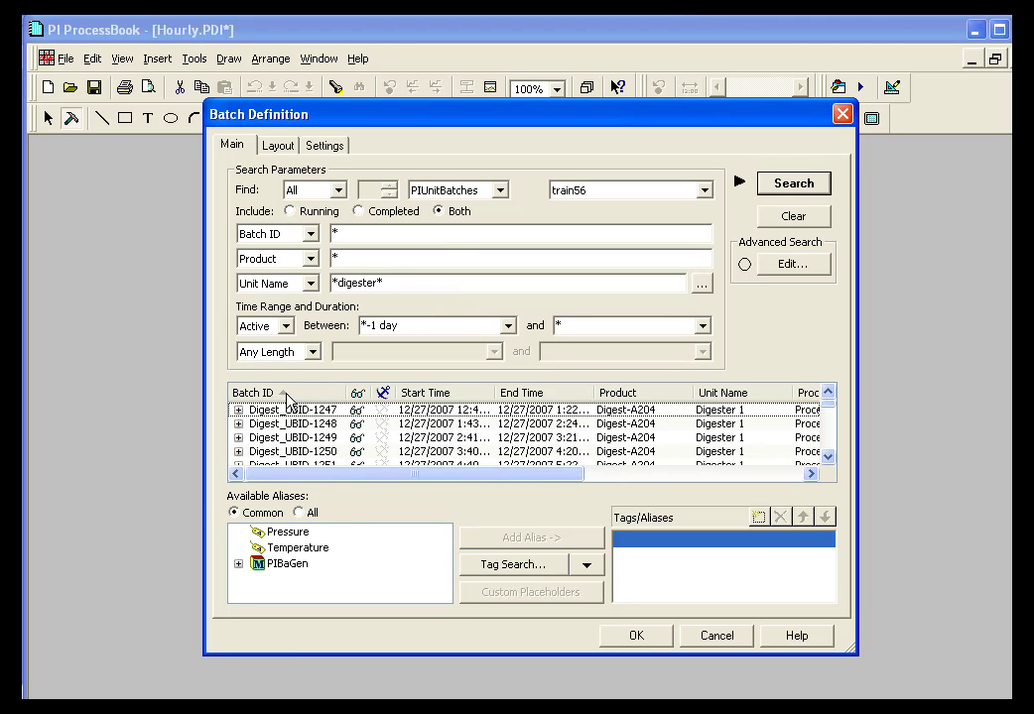
Set the batch group's Custom Name Set to \\train56\Paper Mill and return to the Main tab
click(335, 150)
click(810, 331)
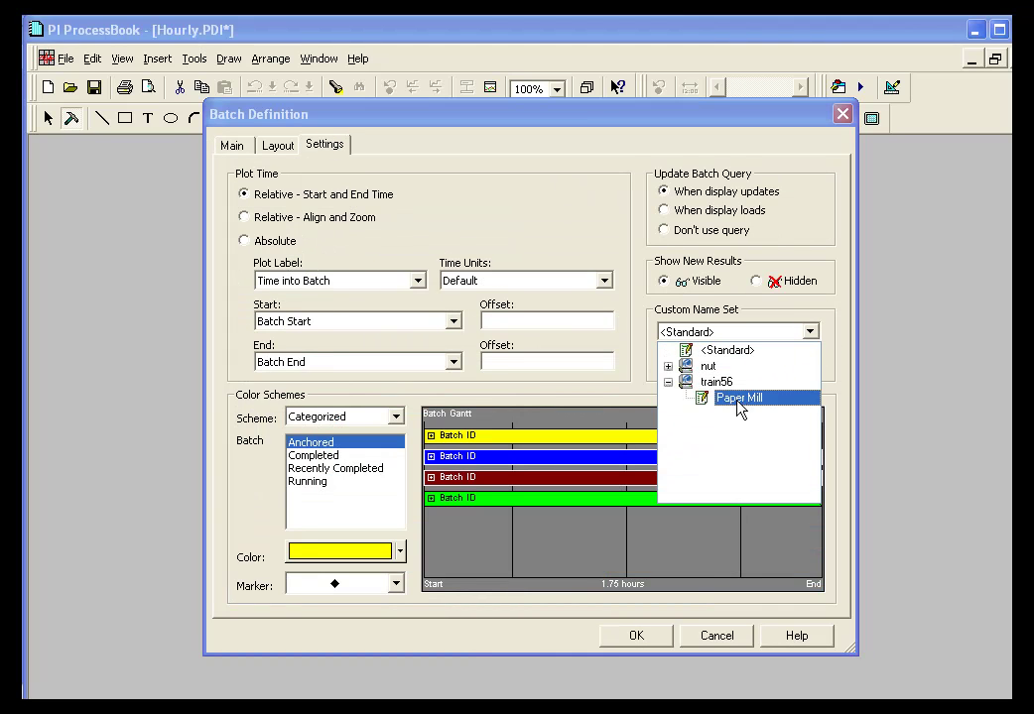
click(745, 395)
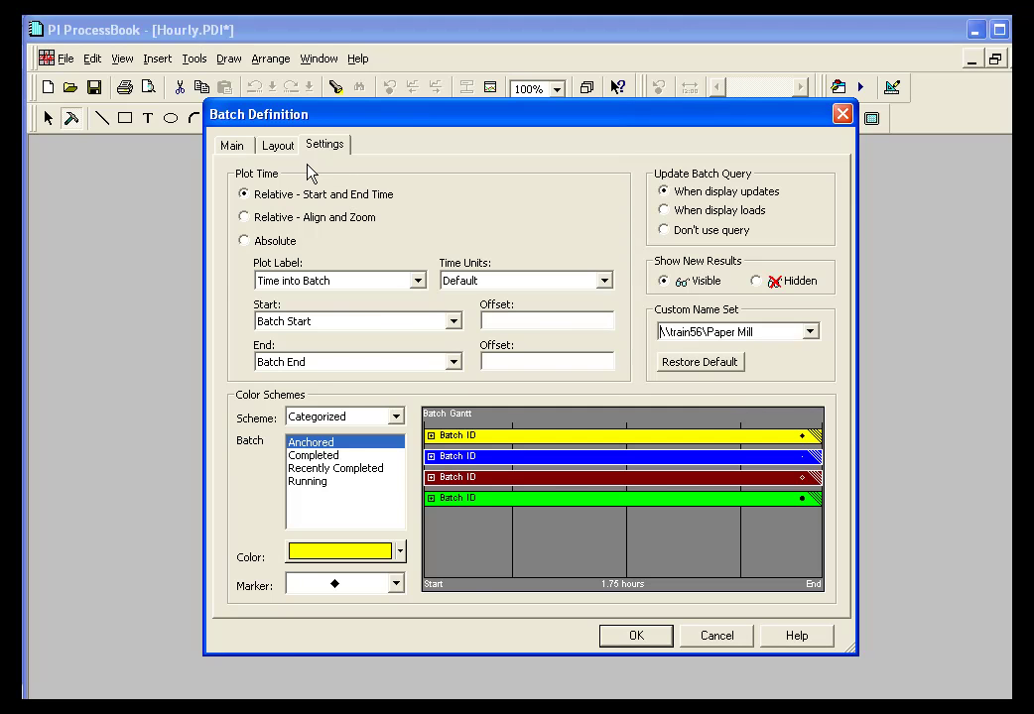
click(231, 145)
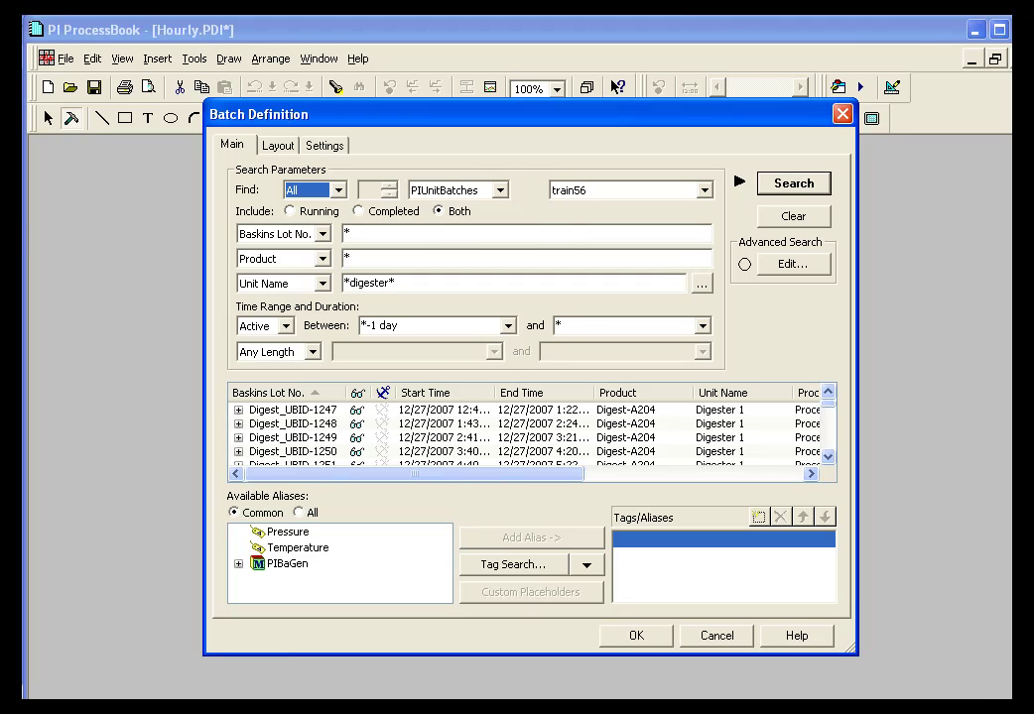
Check the Batch Custom Names plug-in in the management tools, then return to ProcessBook
key(alt+Tab)
click(165, 324)
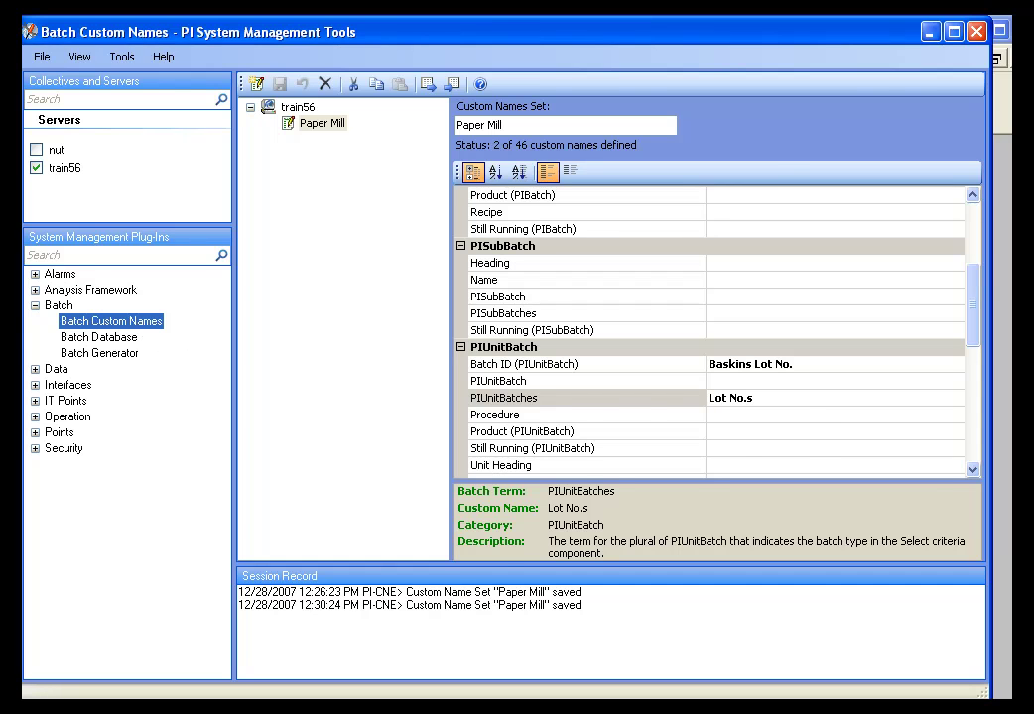
key(alt+Tab)
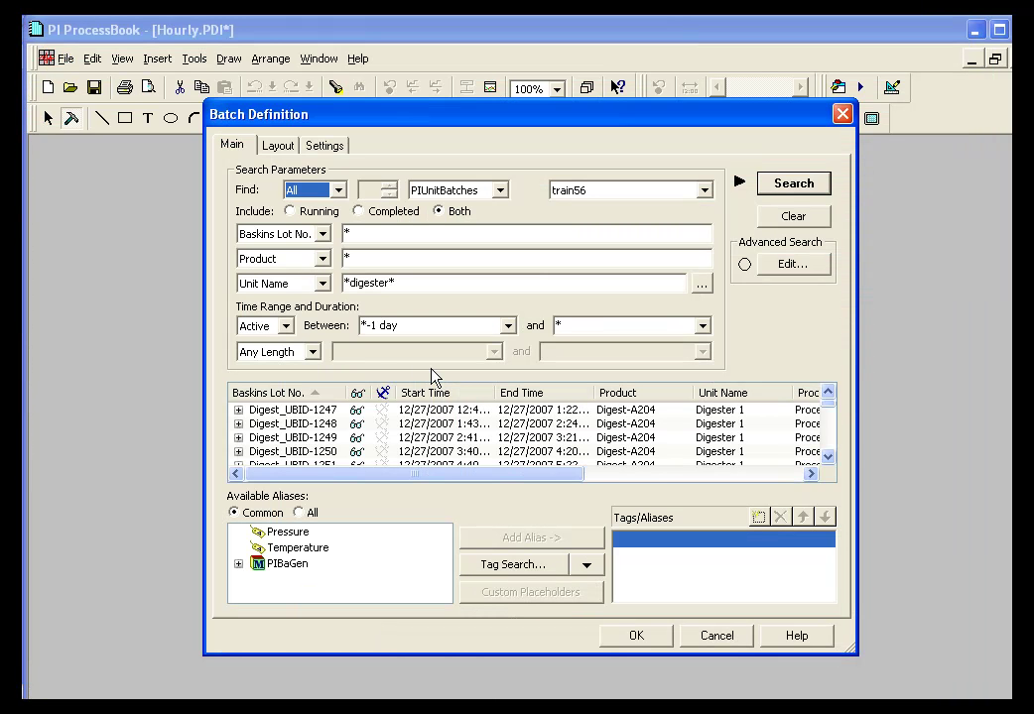